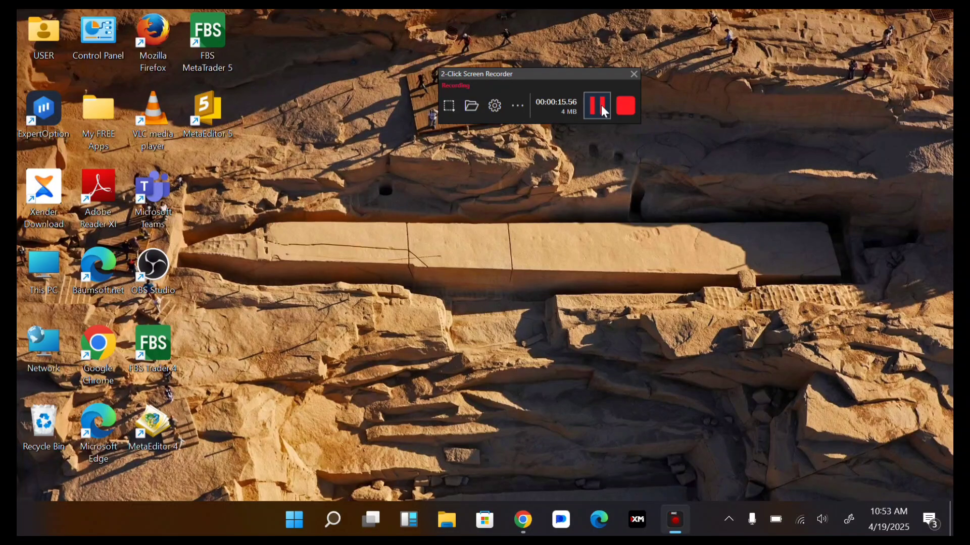
Search Google for "fbs mt5 download" and open the FBS MetaTrader 5 page from the results.
key("Tab")
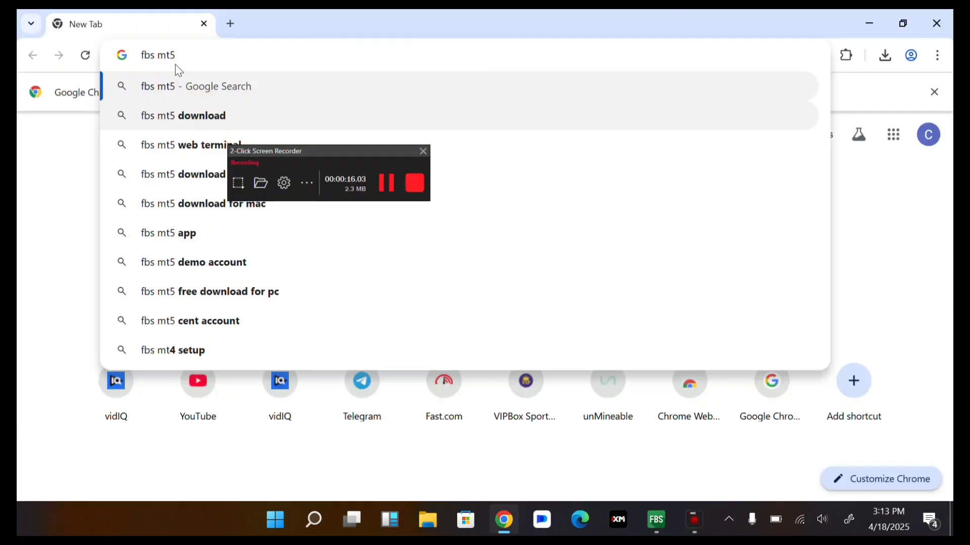
key("Down")
key("Return")
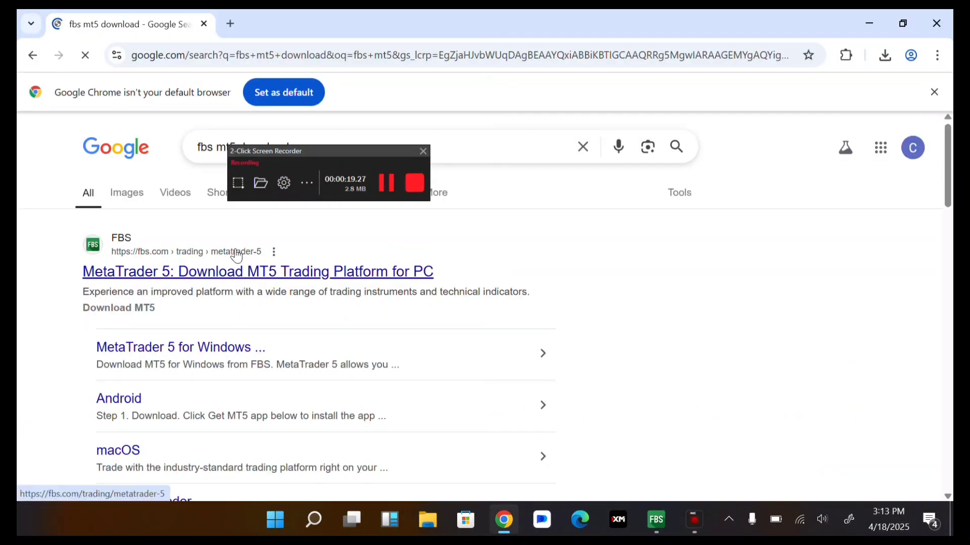
left_click(360, 275)
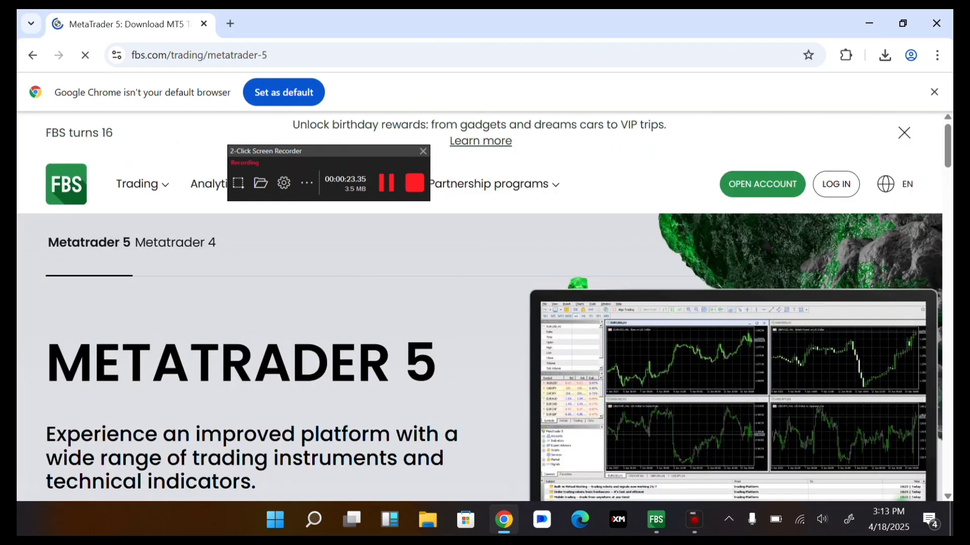
Download MetaTrader 5 for Windows from the FBS page's download section.
scroll(358, 271, "down", 3)
scroll(359, 272, "down", 10)
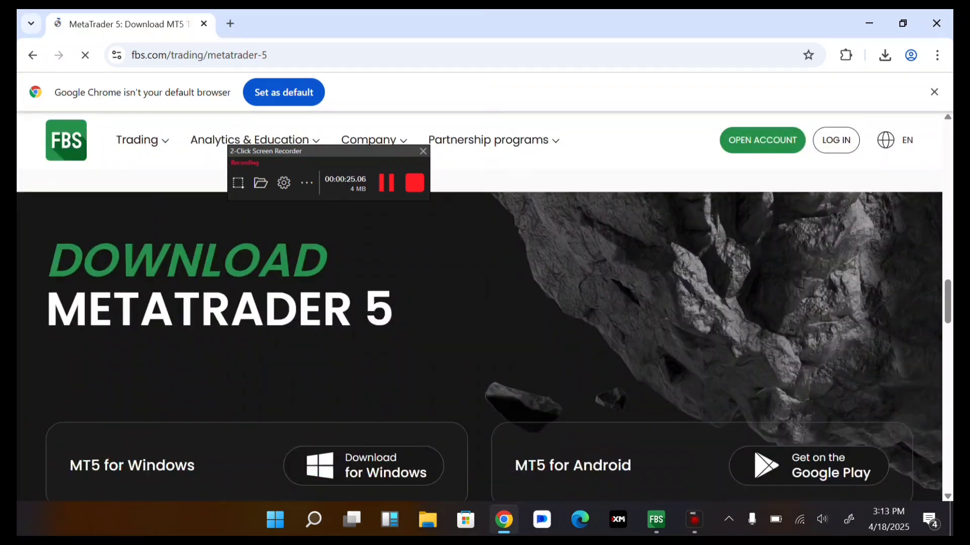
left_click(385, 465)
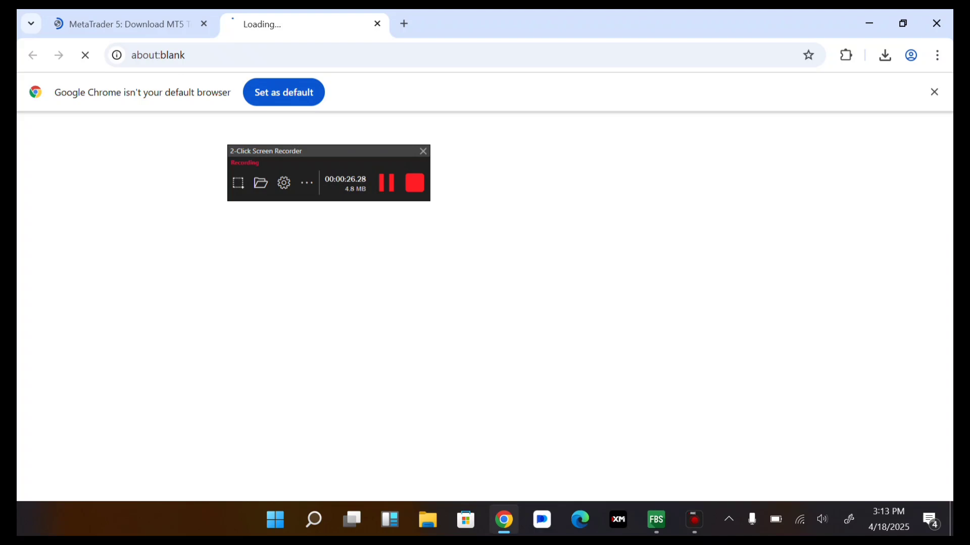
left_click(381, 186)
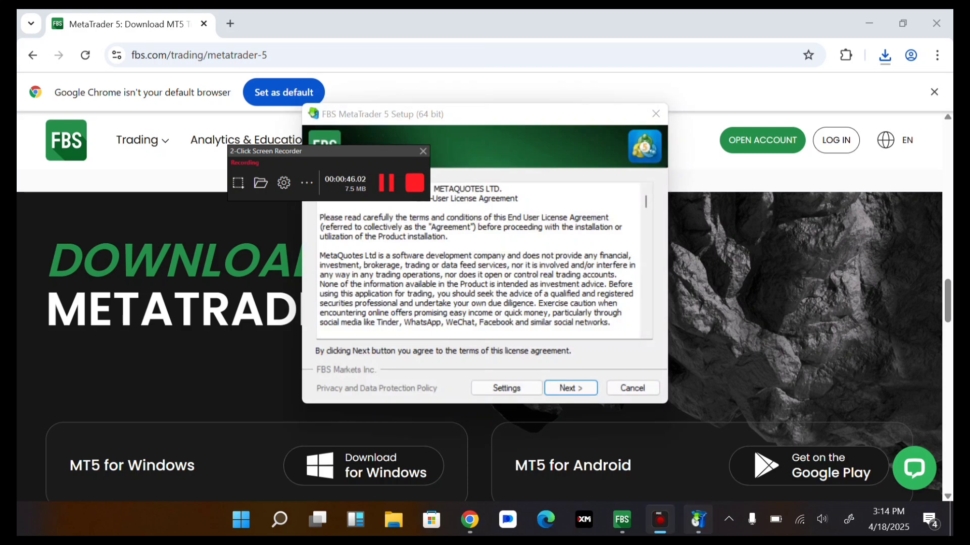
Accept the licence agreement in the FBS MetaTrader 5 setup, install the platform and finish the setup.
key("Return")
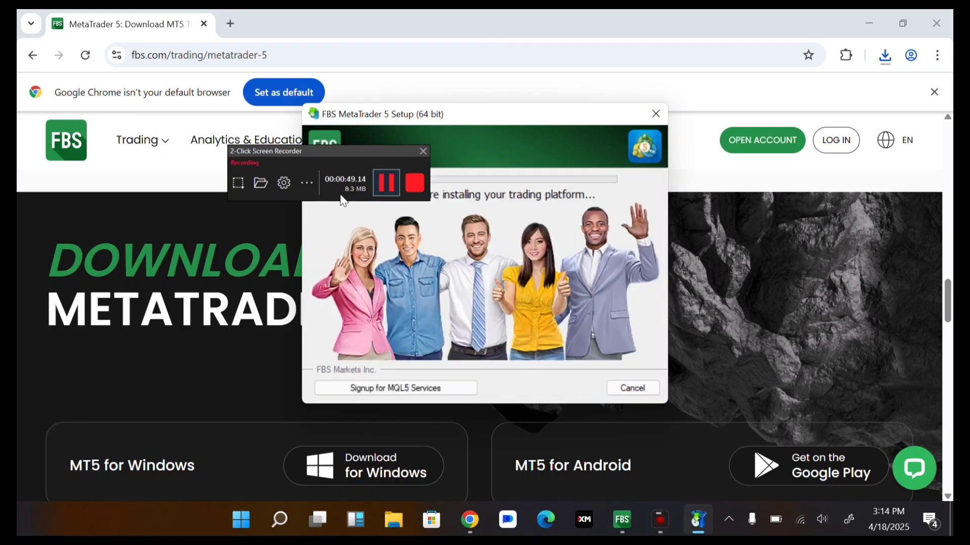
left_click(574, 364)
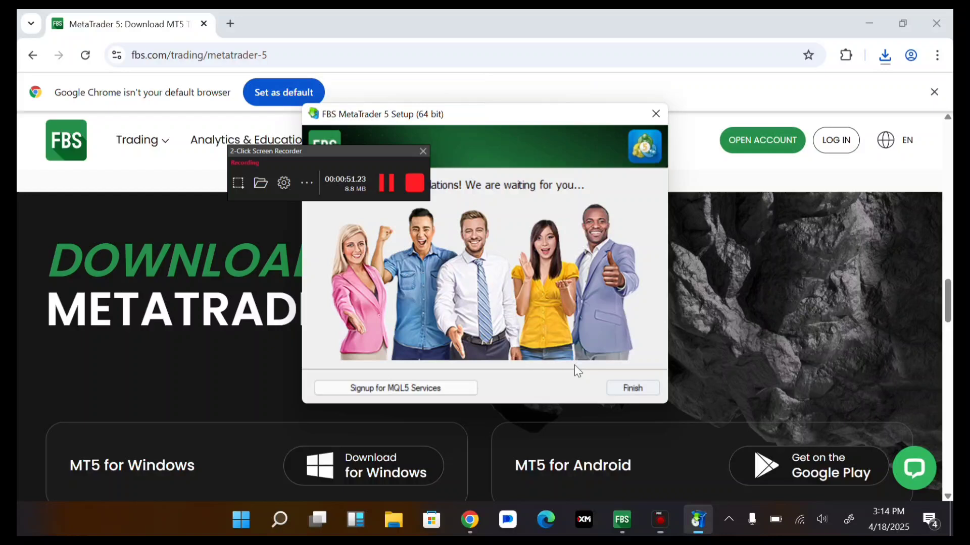
left_click(615, 388)
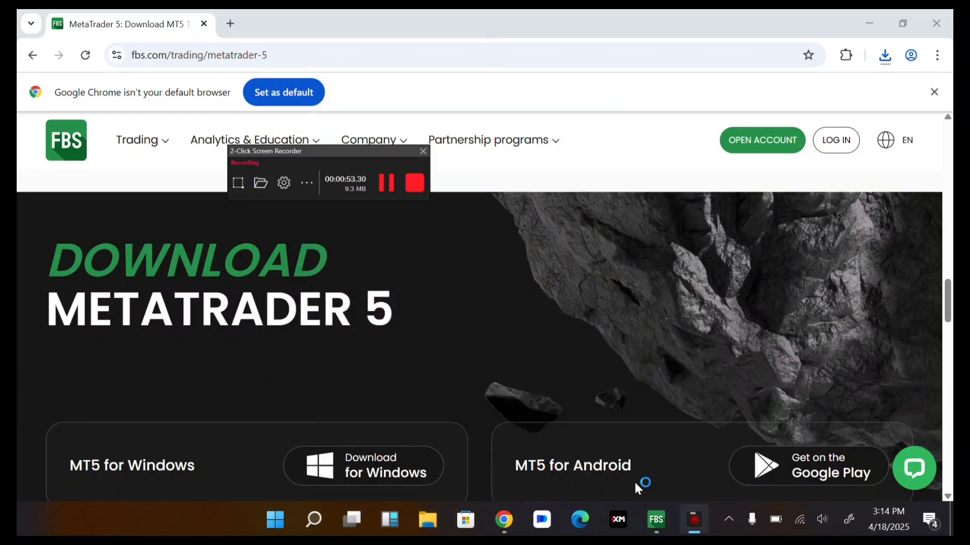
Switch to the newly installed FBS MetaTrader 5 and work from its list of companies for opening an account.
mouse_move(652, 519)
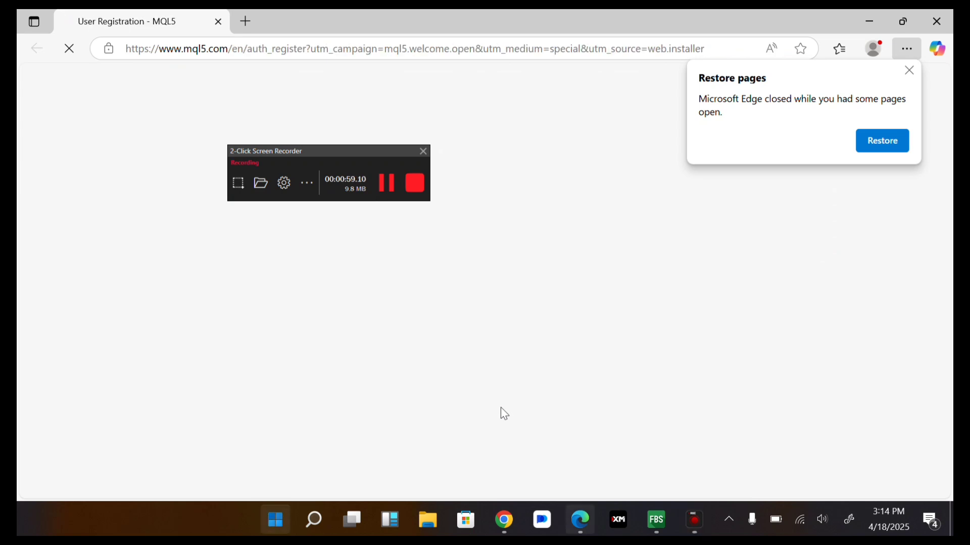
key("super")
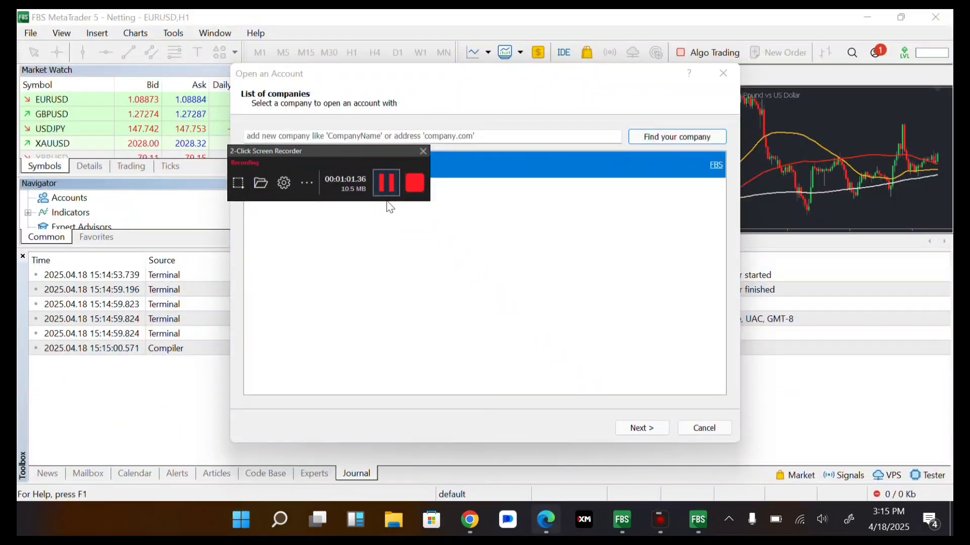
left_click(444, 225)
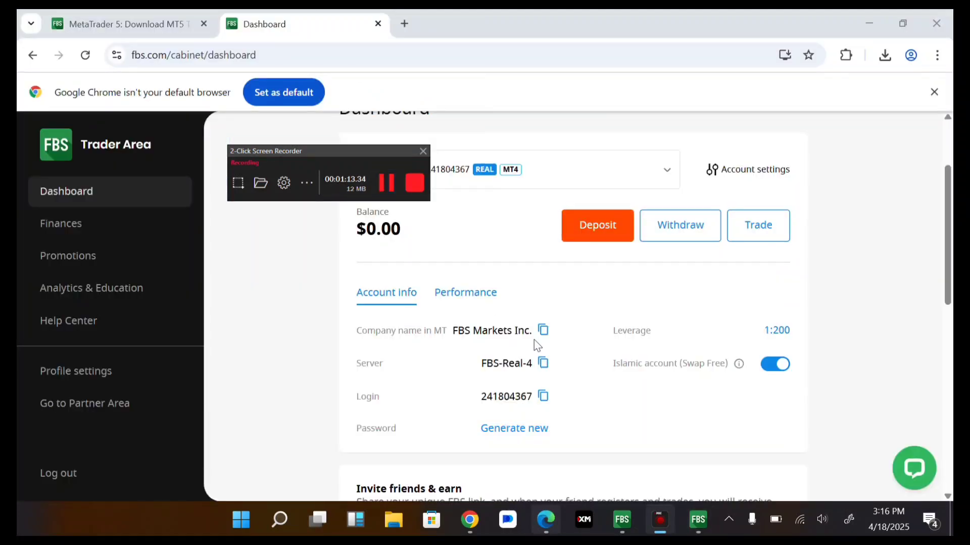
In the FBS Trader Area dashboard, select the real MT5 Standard account and copy its login number.
left_click(562, 186)
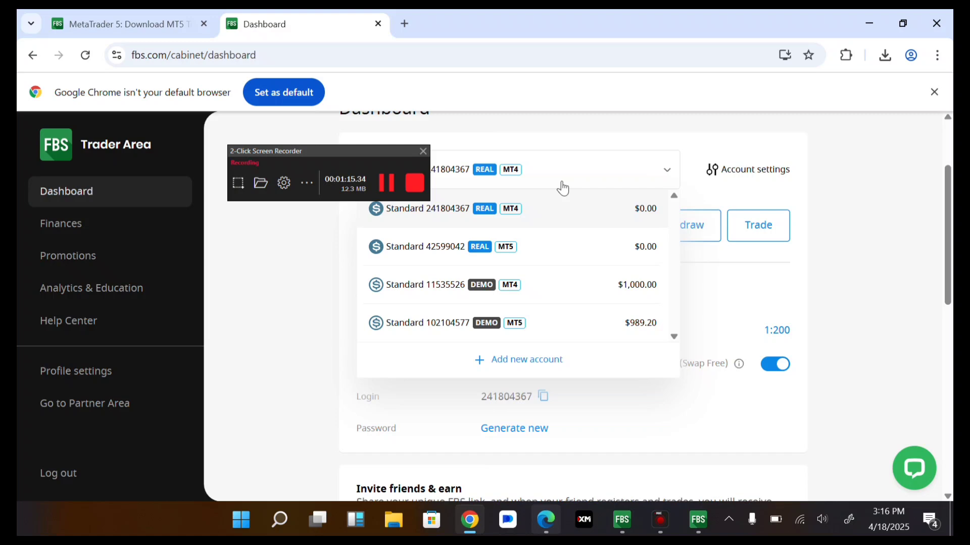
key("Down")
left_click(549, 243)
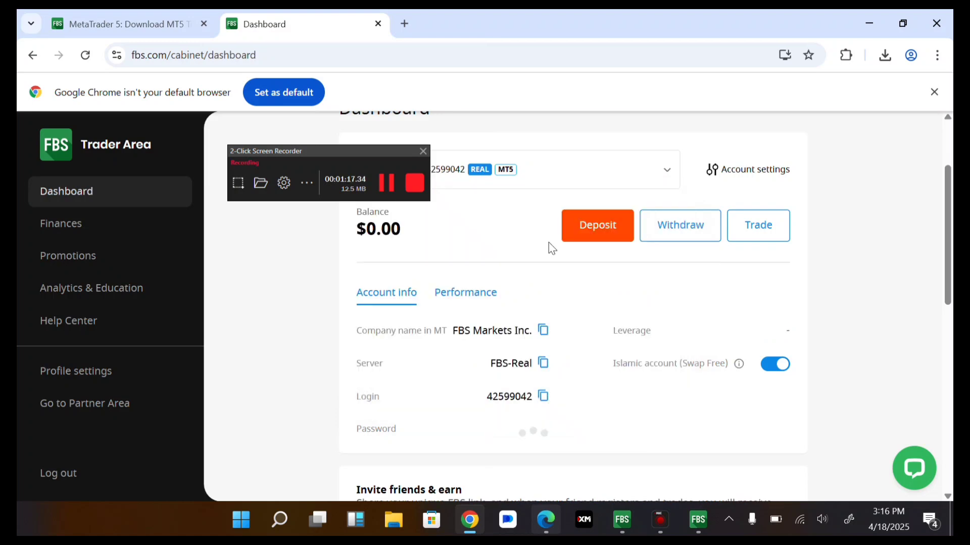
right_click(544, 398)
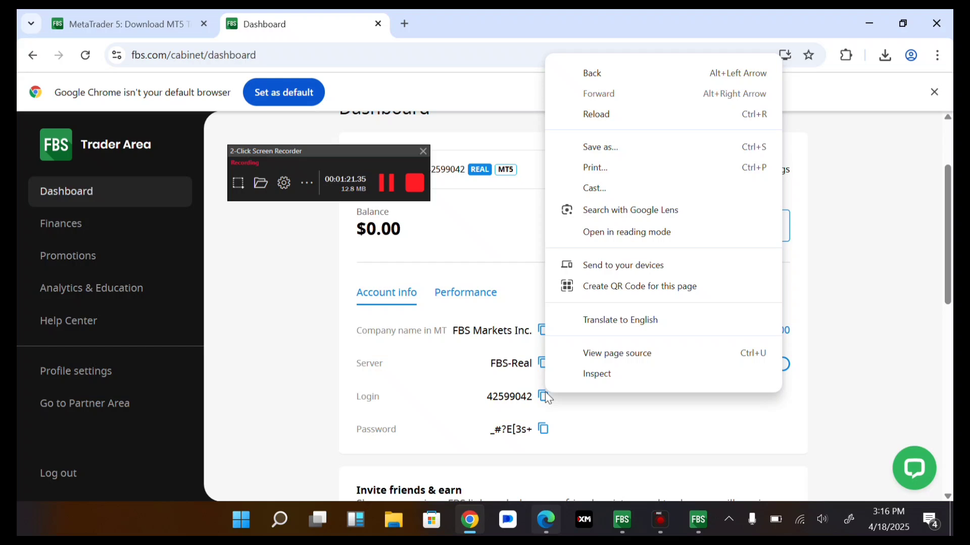
left_click(544, 399)
left_click(540, 405)
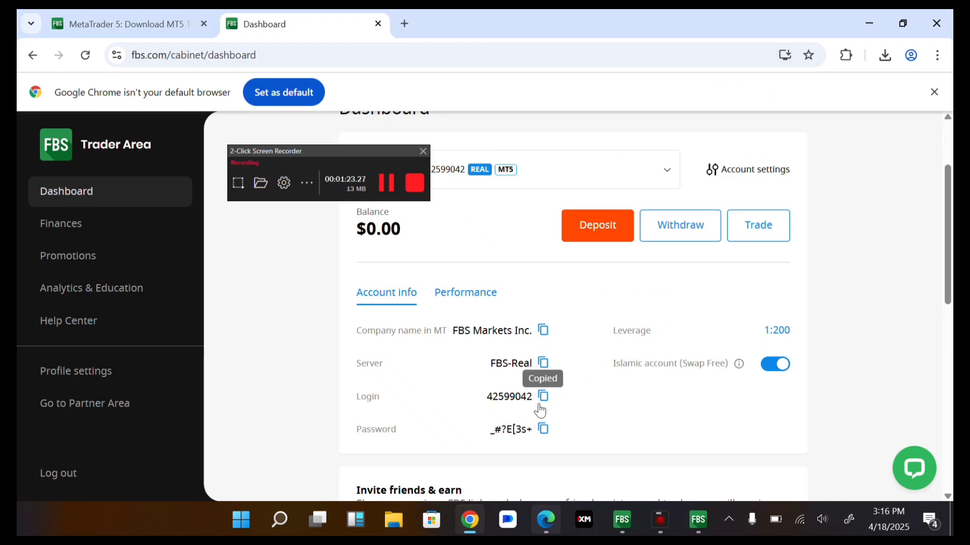
Switch to FBS MetaTrader 5 and paste the copied account number as the login for connecting with an existing trade account.
mouse_move(651, 502)
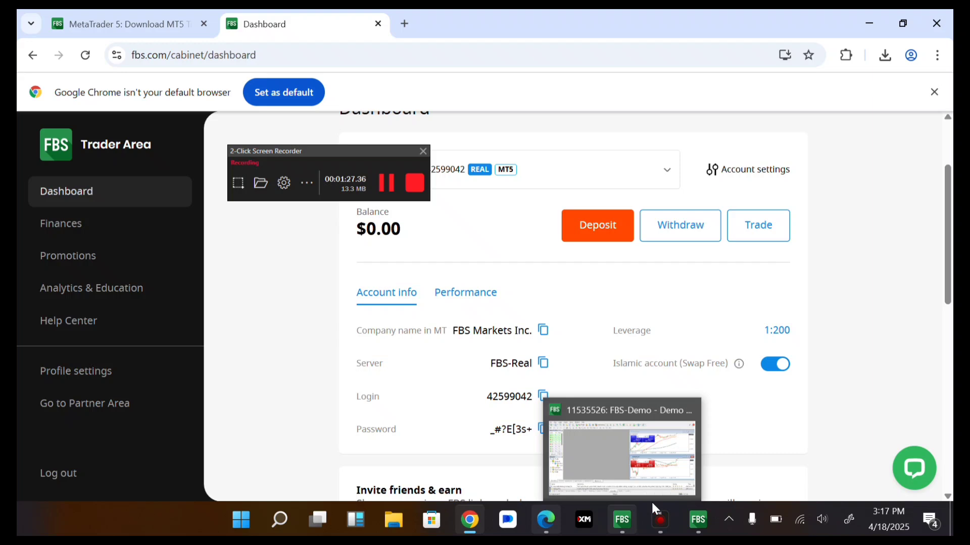
mouse_move(698, 520)
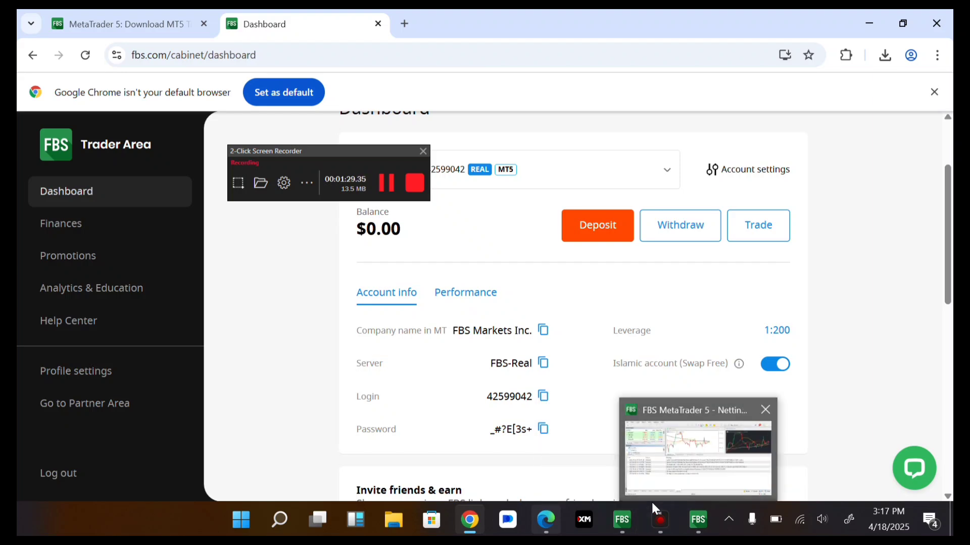
mouse_move(698, 457)
left_click(651, 501)
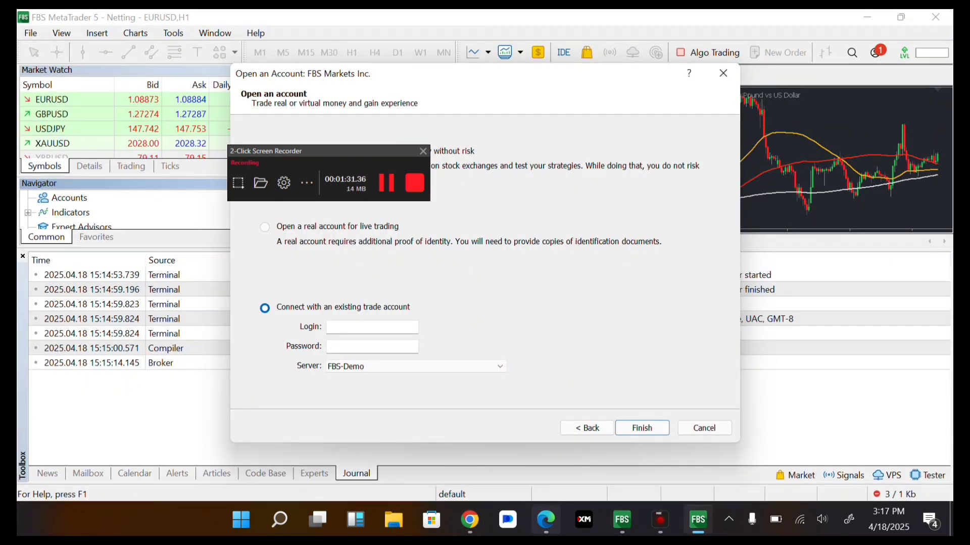
right_click(343, 331)
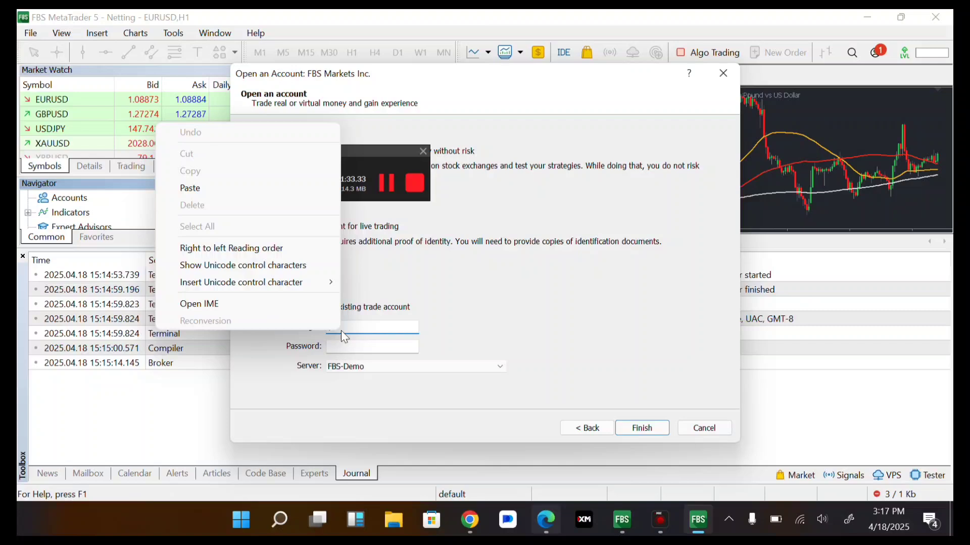
key("Return")
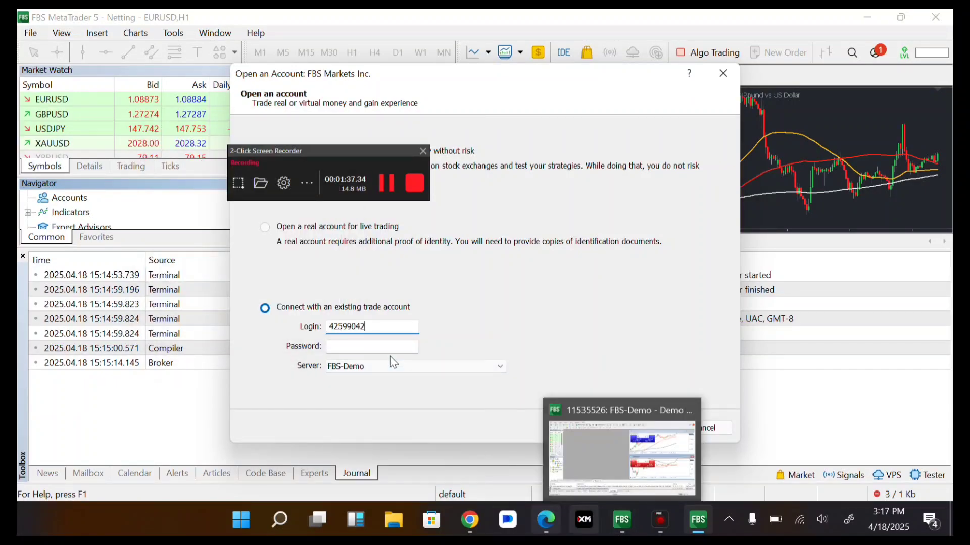
Copy the MT5 account's password from the FBS dashboard in Chrome and return to FBS MetaTrader 5.
left_click(470, 519)
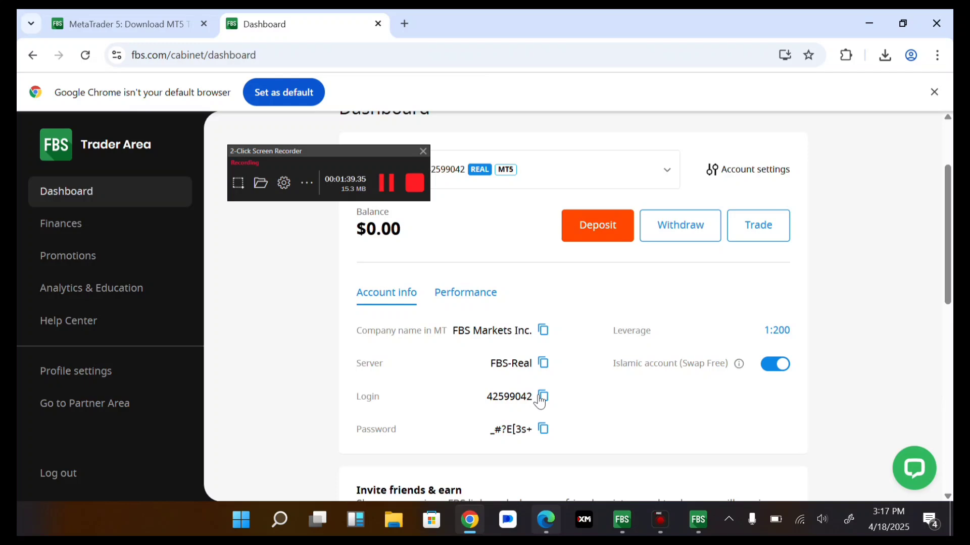
left_click(544, 430)
mouse_move(698, 519)
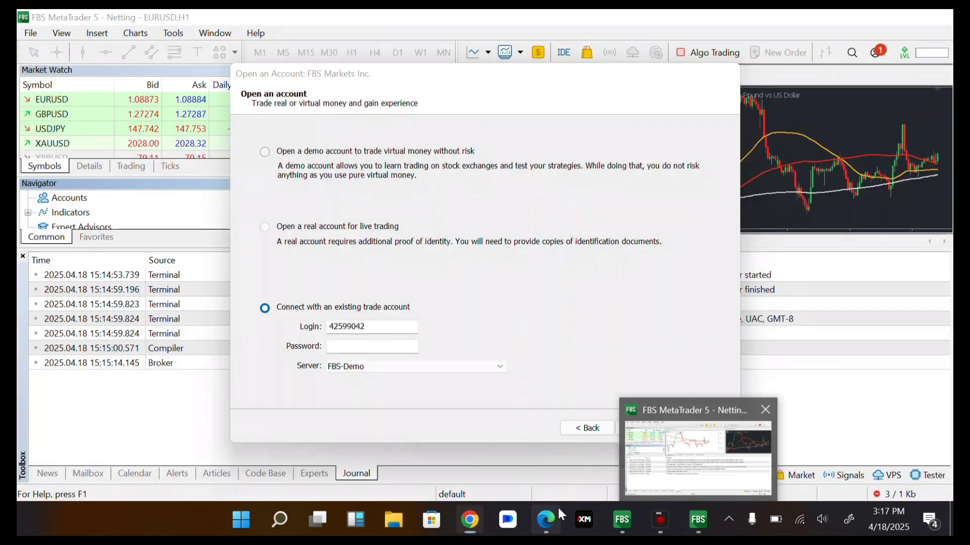
left_click(698, 457)
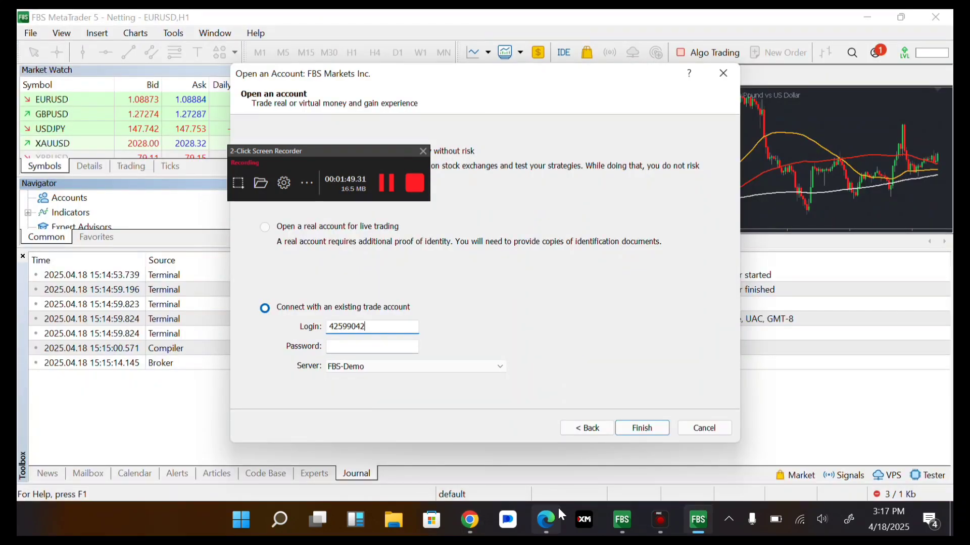
Set the server for the existing trade account to FBS-Real.
left_click(367, 354)
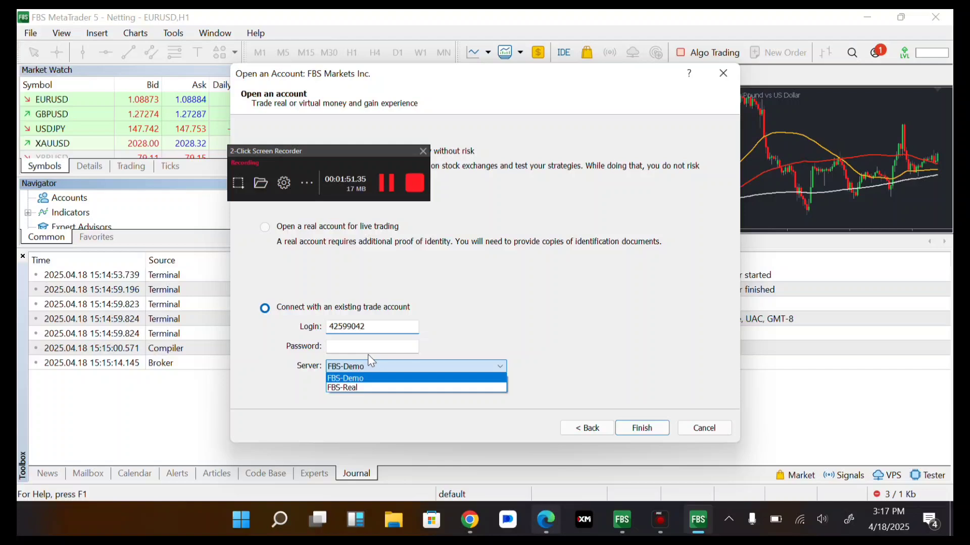
key("Down")
key("Return")
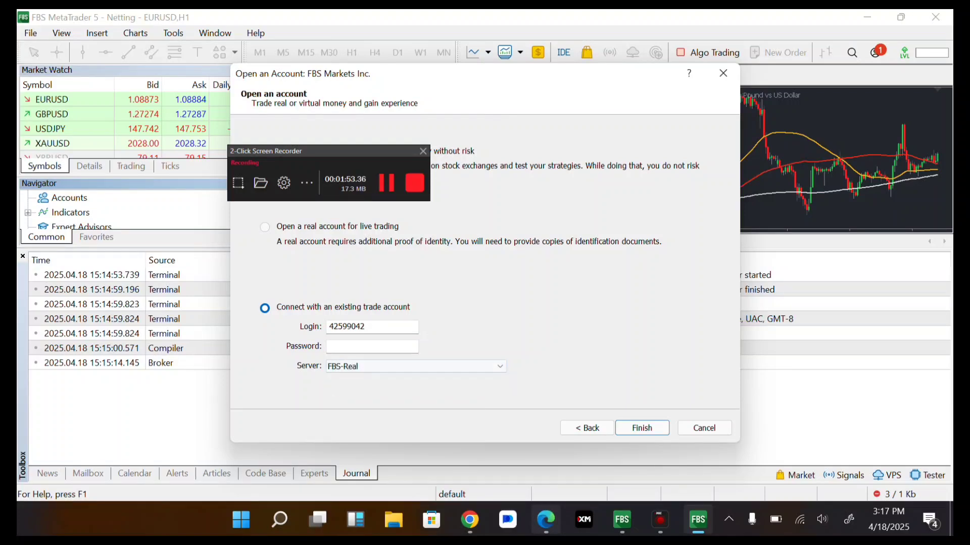
Paste the account password into the existing-account login form and finish connecting the account.
left_click(372, 346)
right_click(359, 347)
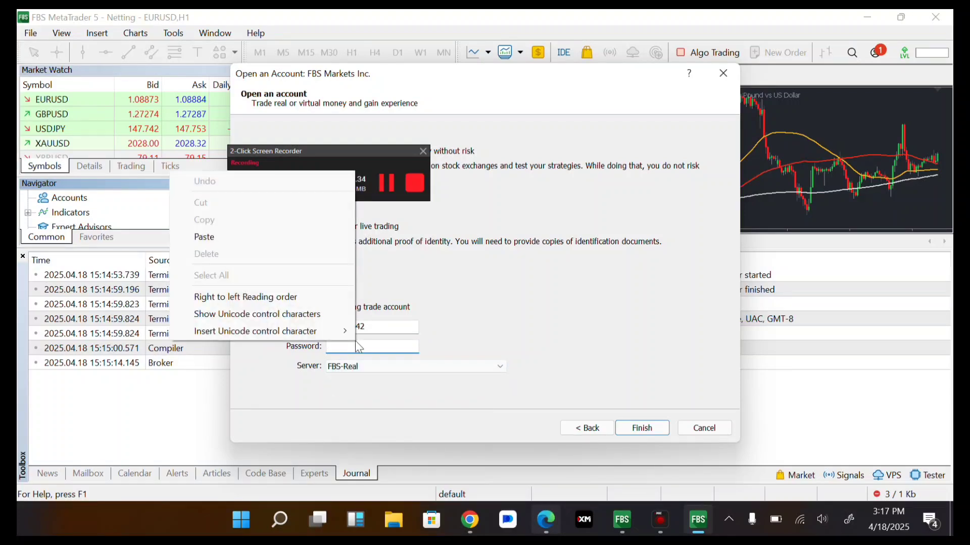
left_click(204, 237)
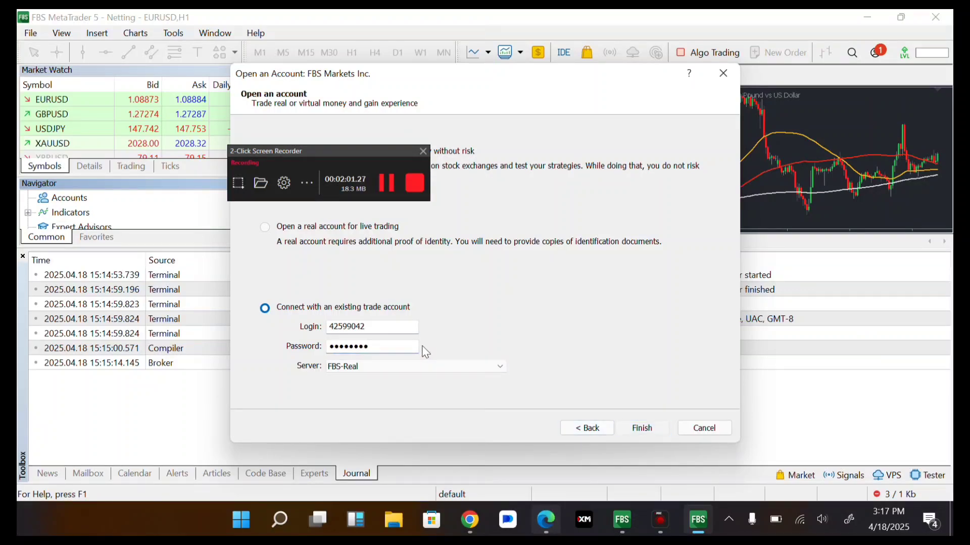
key("Return")
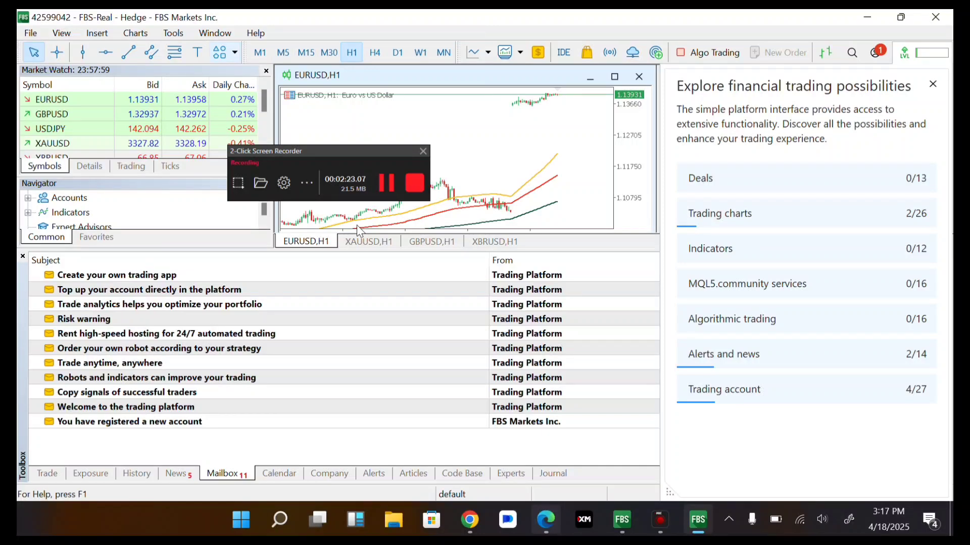
View the Trading charts tutorial in the trading possibilities guide and close it.
left_click(751, 229)
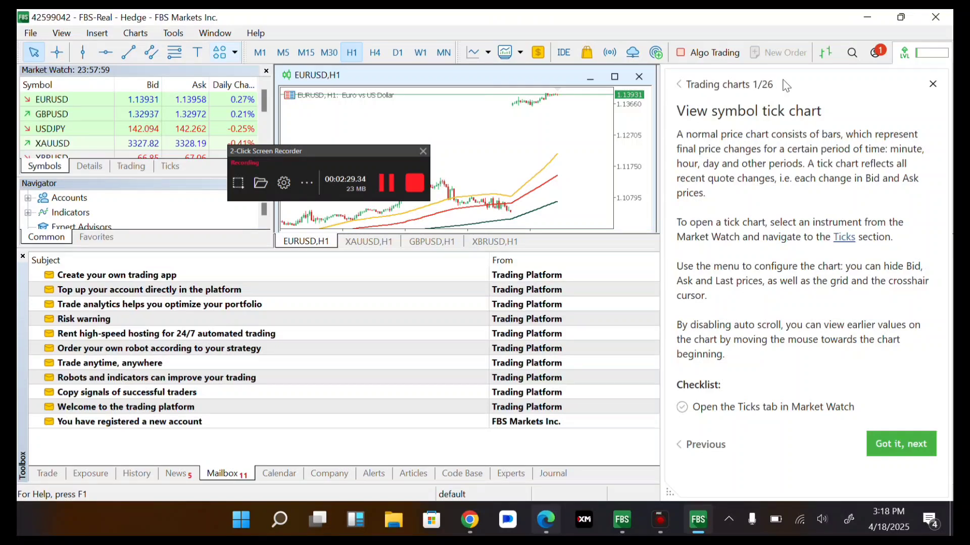
left_click(932, 84)
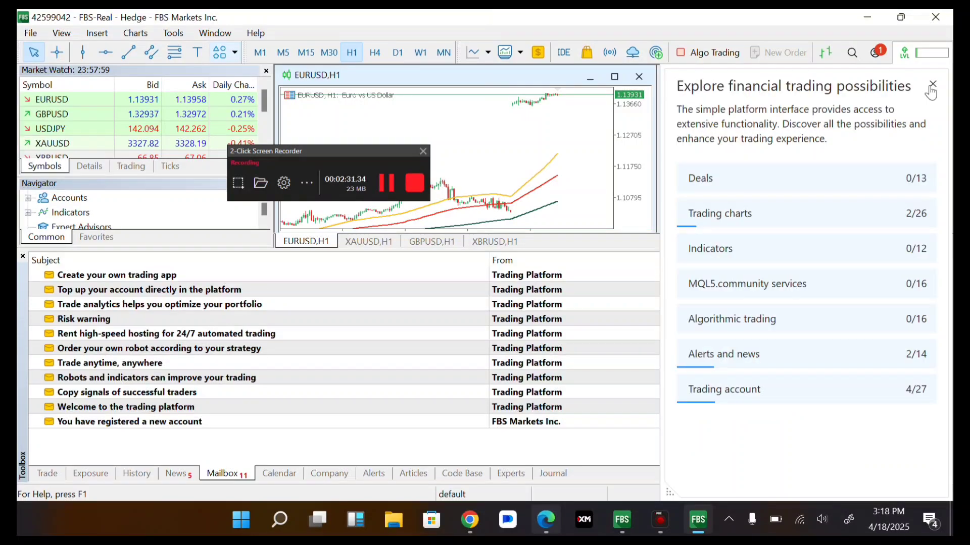
Browse the Market Watch symbols, select USDJPY and show its price details.
left_click(108, 78)
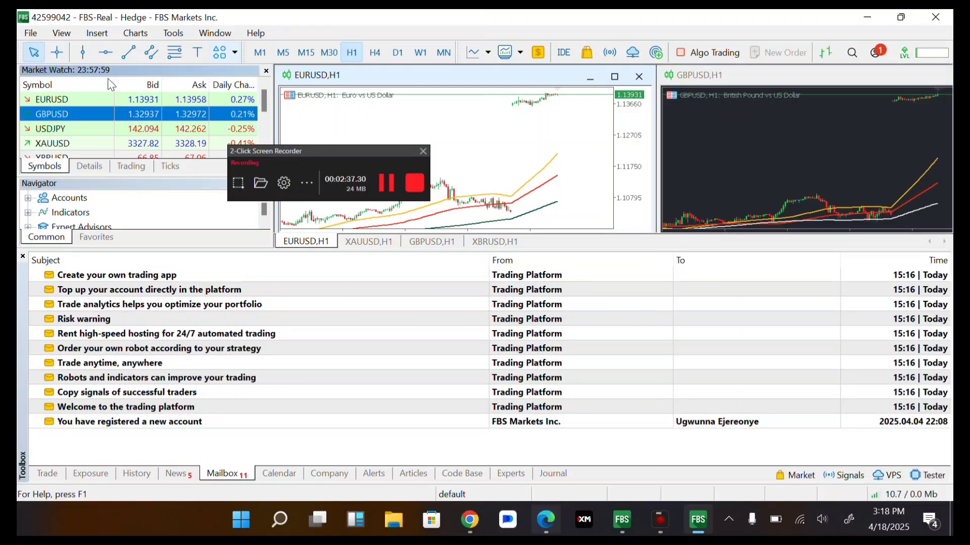
key("Down")
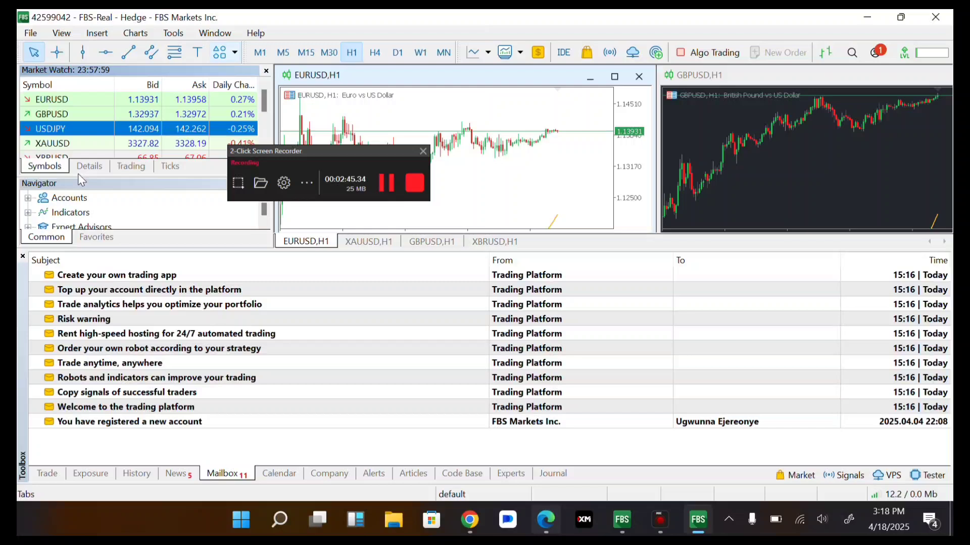
scroll(77, 173, "down", 2)
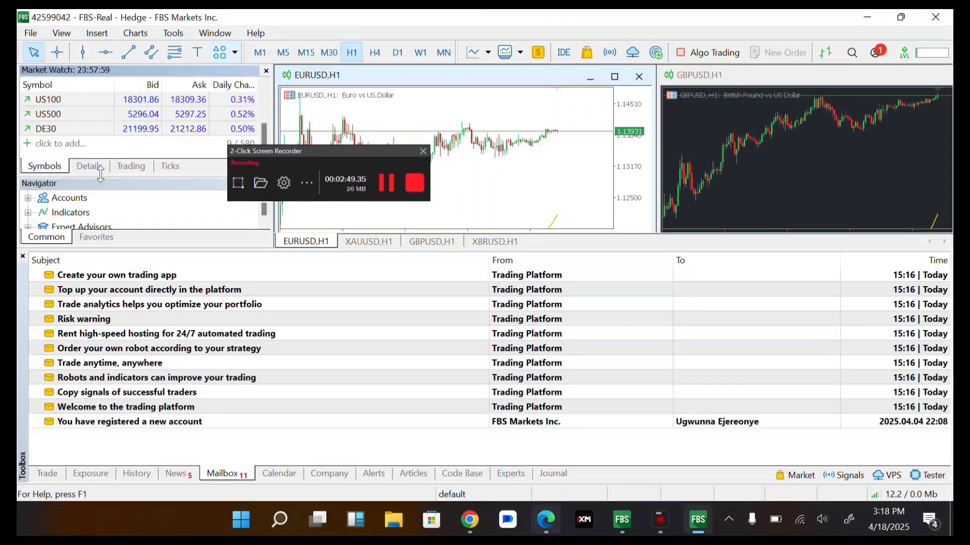
left_click(90, 167)
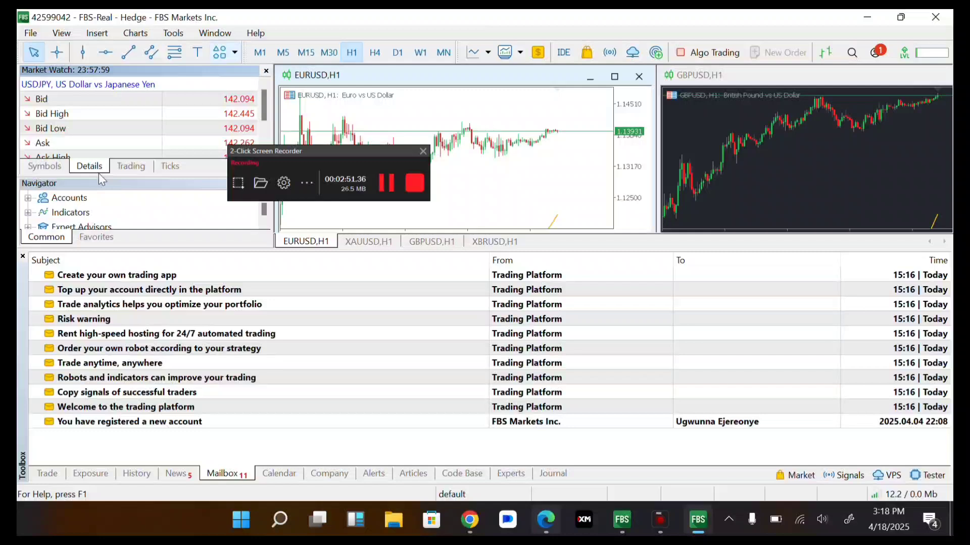
View the one-click trading prices and the USDJPY ticks in the Market Watch.
left_click(130, 167)
key("Left")
key("Right")
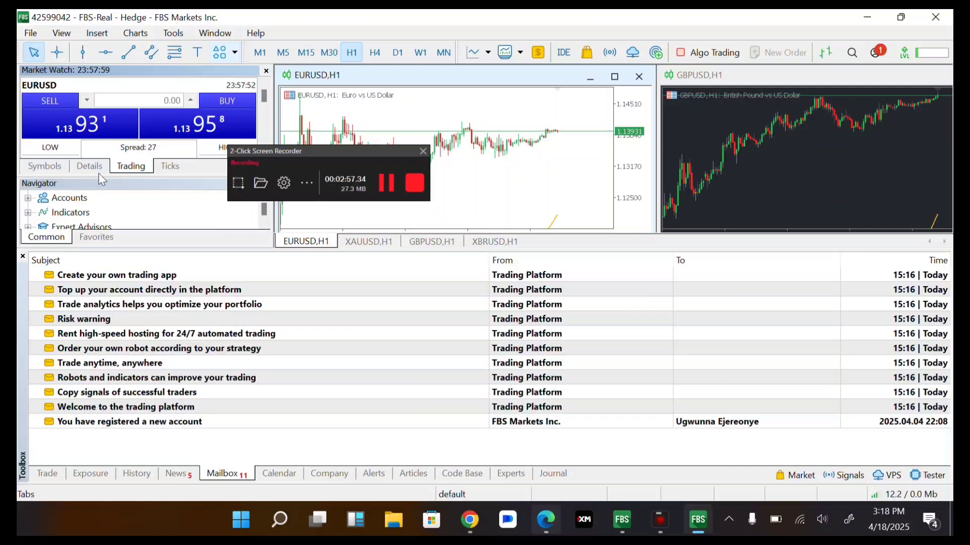
key("Right")
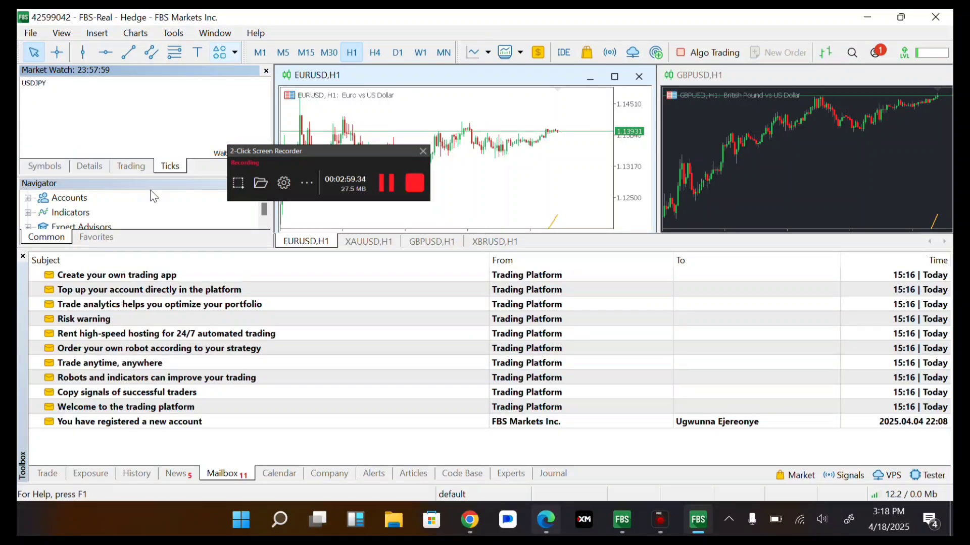
Look through the Navigator tree from Accounts down to Signals and VPS.
scroll(154, 197, "down", 3)
scroll(154, 196, "up", 4)
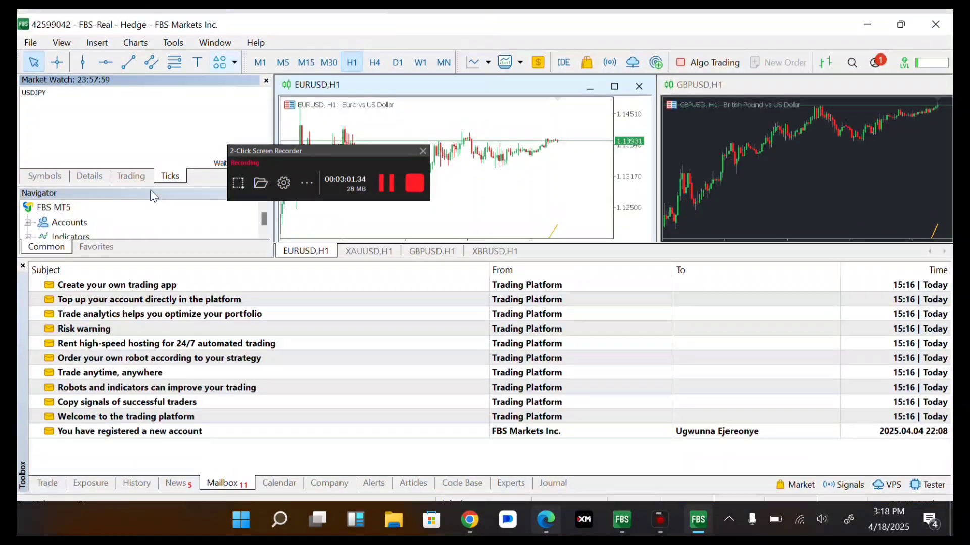
scroll(154, 196, "down", 1)
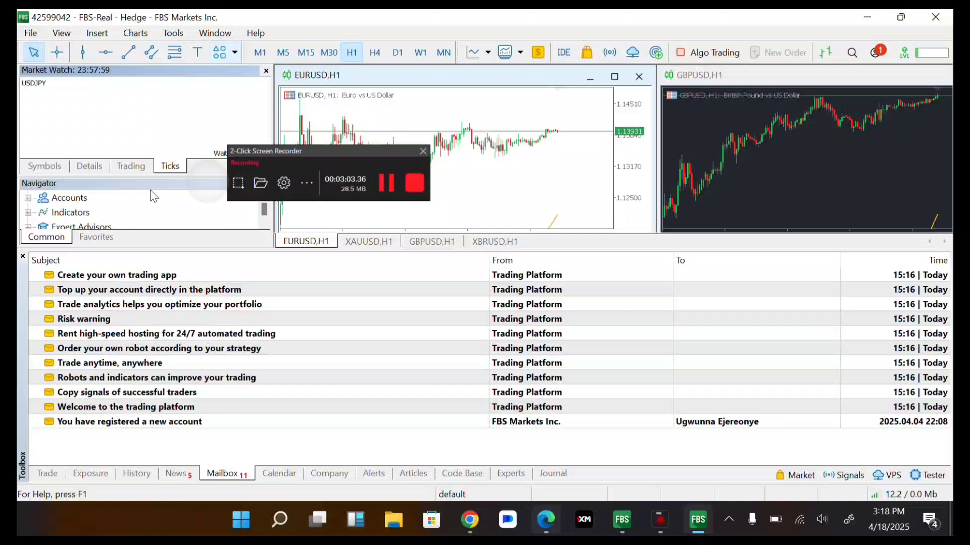
scroll(154, 196, "down", 2)
scroll(154, 197, "down", 4)
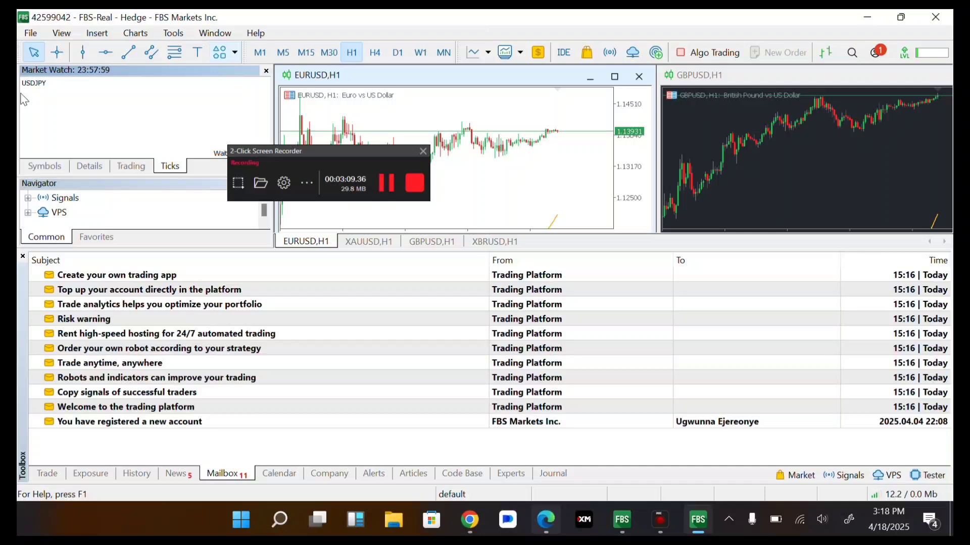
key("alt")
key("Right")
key("Right")
key("Right")
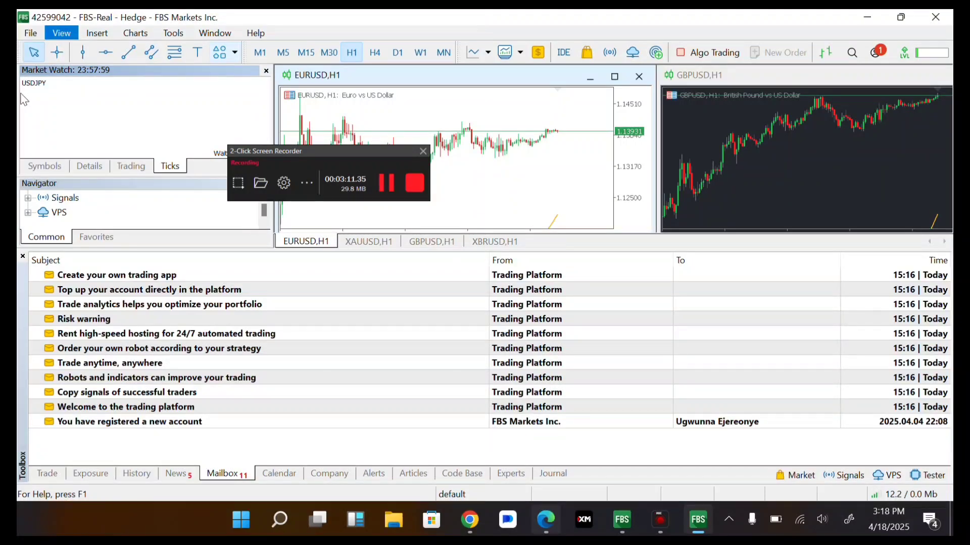
key("Down")
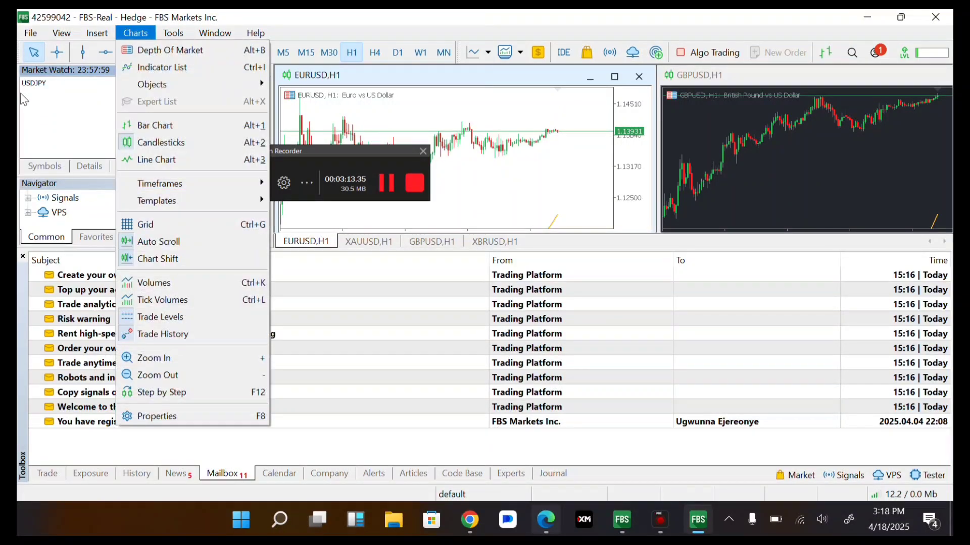
key("Right")
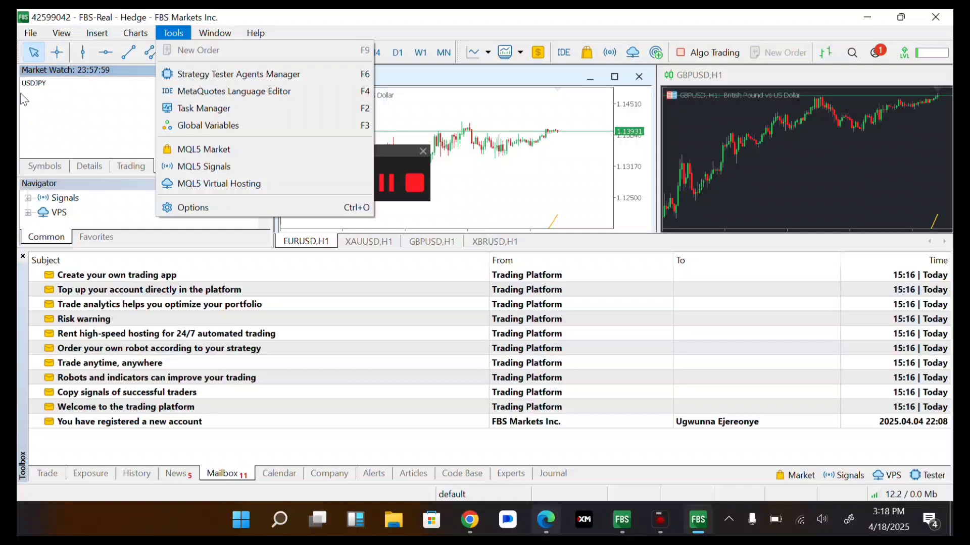
key("Right")
key("Right")
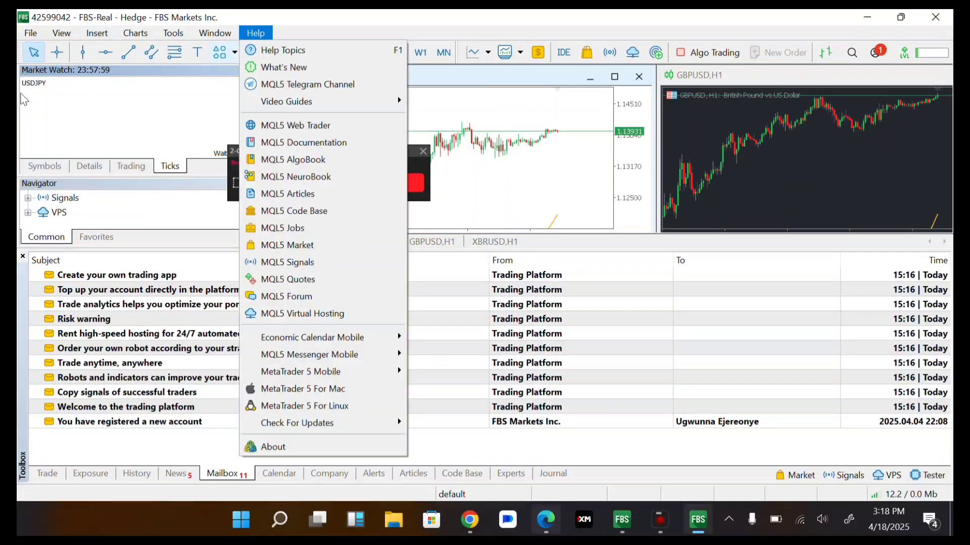
Turn on the crosshair and inspect candles on the EURUSD H1 chart.
left_click(56, 52)
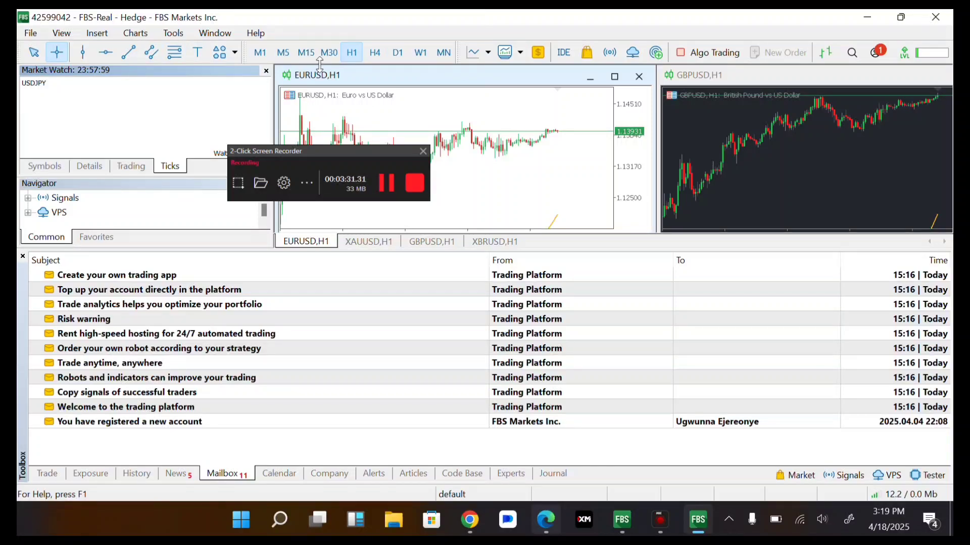
key("alt+w")
left_click(396, 65)
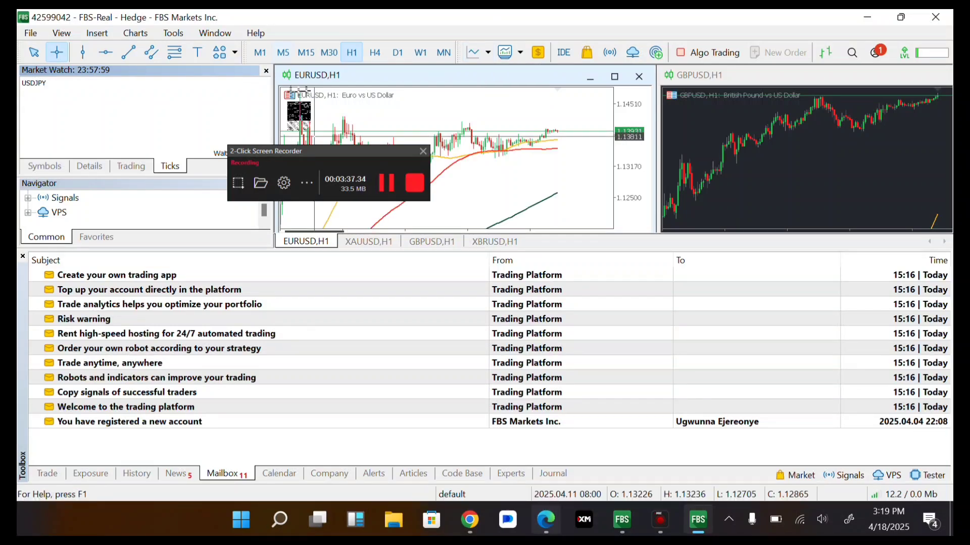
Select US500 in the Market Watch symbol list and show its price details.
left_click(43, 174)
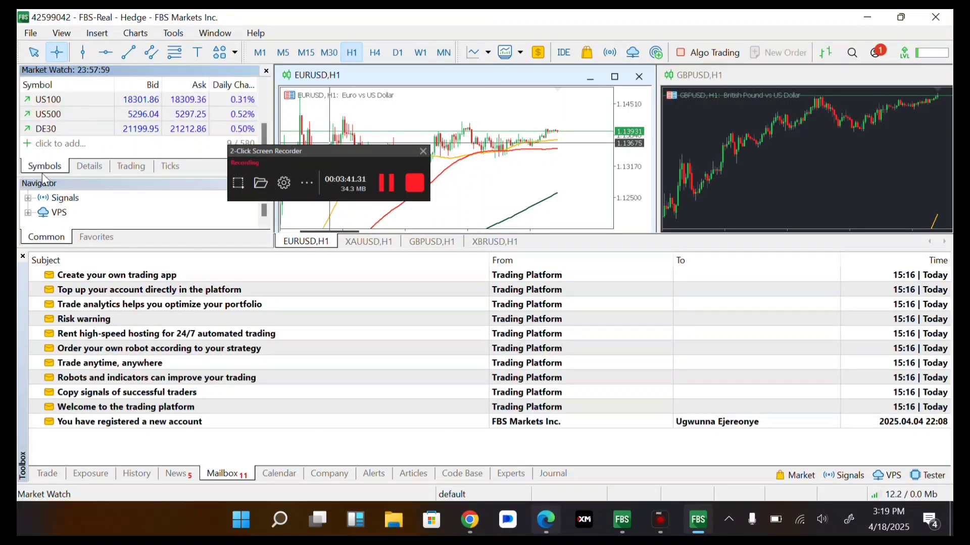
left_click(41, 173)
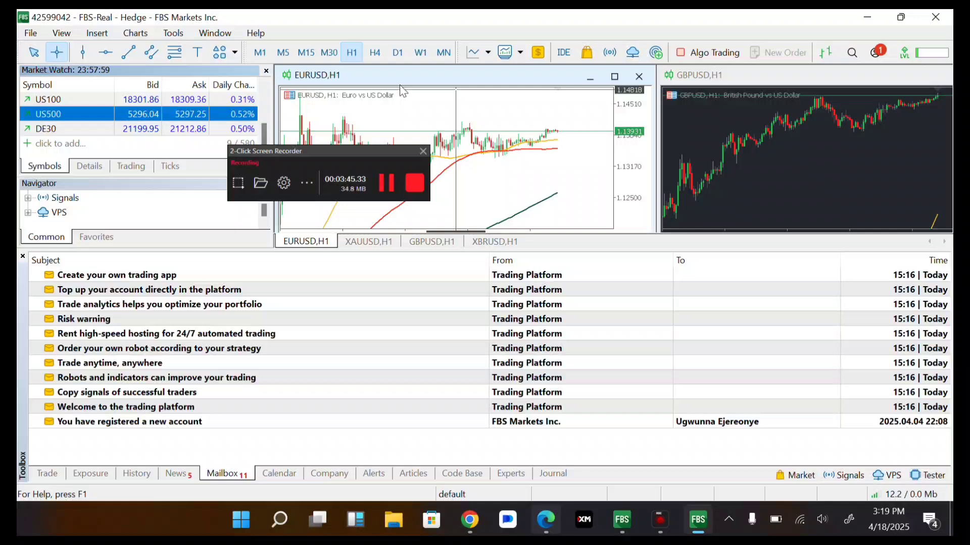
left_click(82, 168)
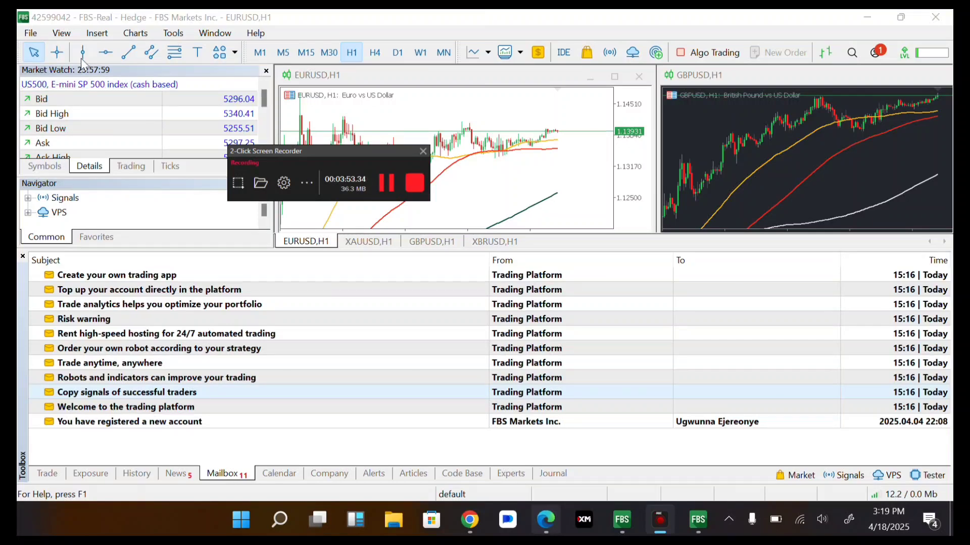
left_click(97, 33)
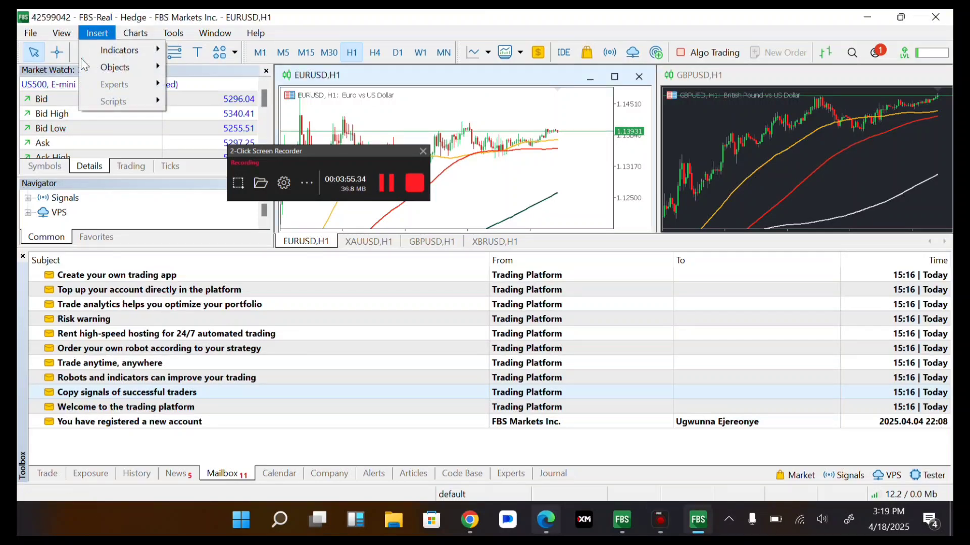
left_click(81, 58)
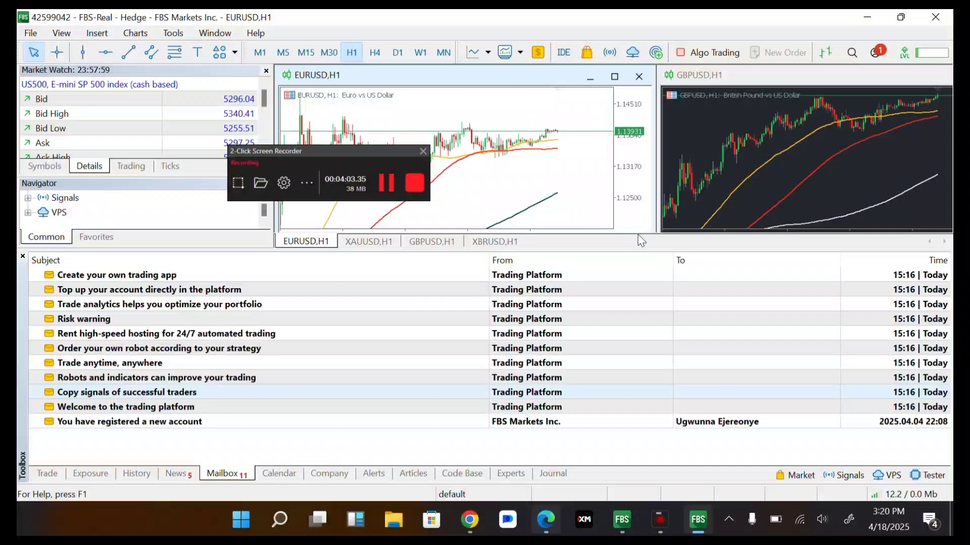
View the account's trade history and collapse the Toolbox to the account balance line.
left_click(136, 473)
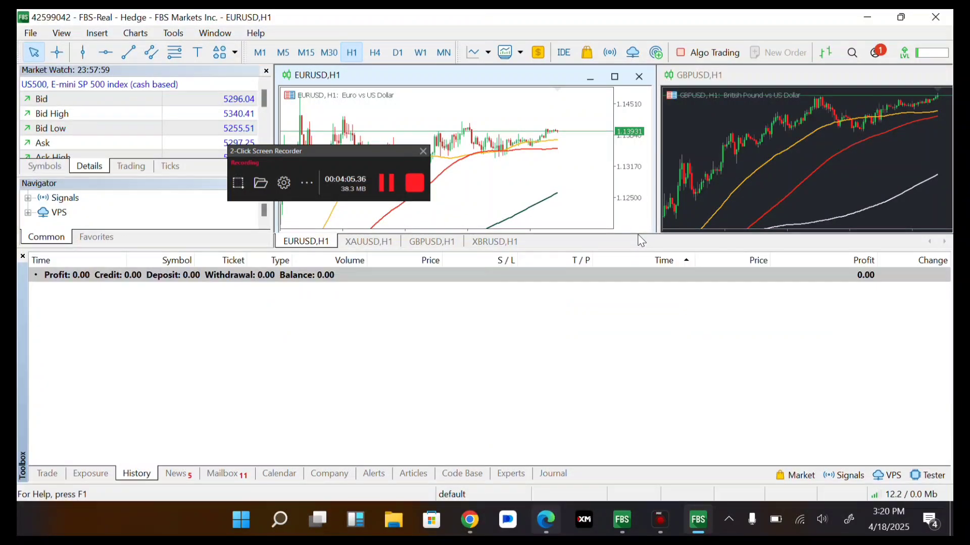
double_click(91, 473)
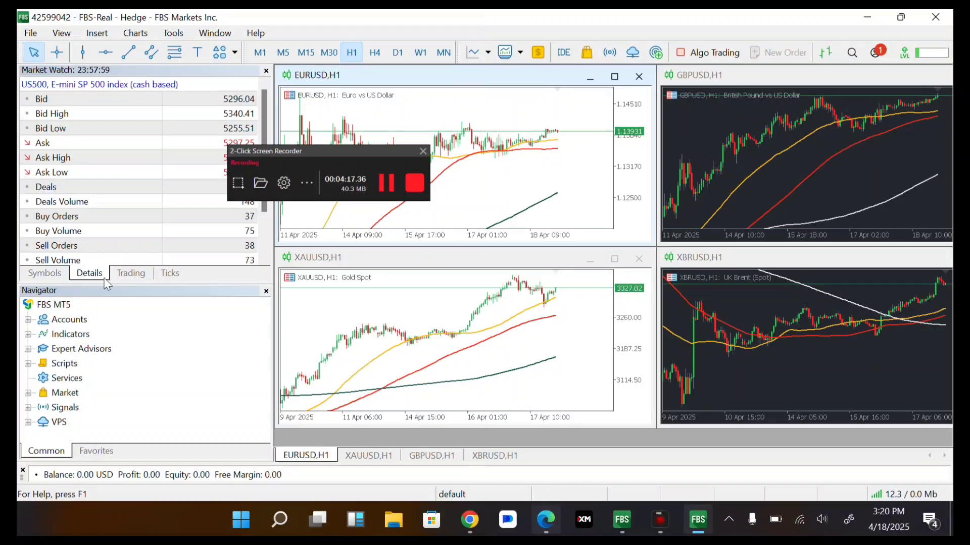
Review the full Market Watch symbol list and reopen the US500 price details.
left_click(103, 262)
left_click(44, 273)
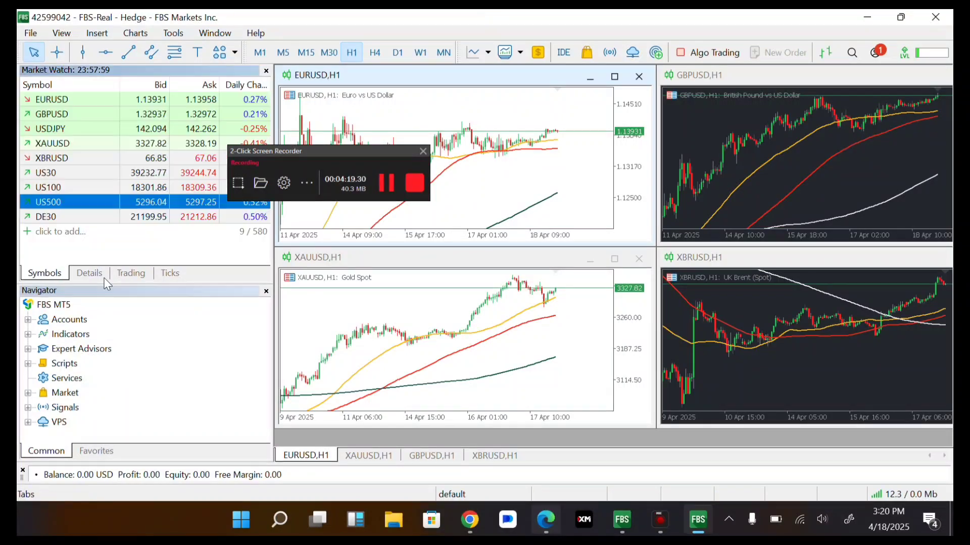
left_click(104, 278)
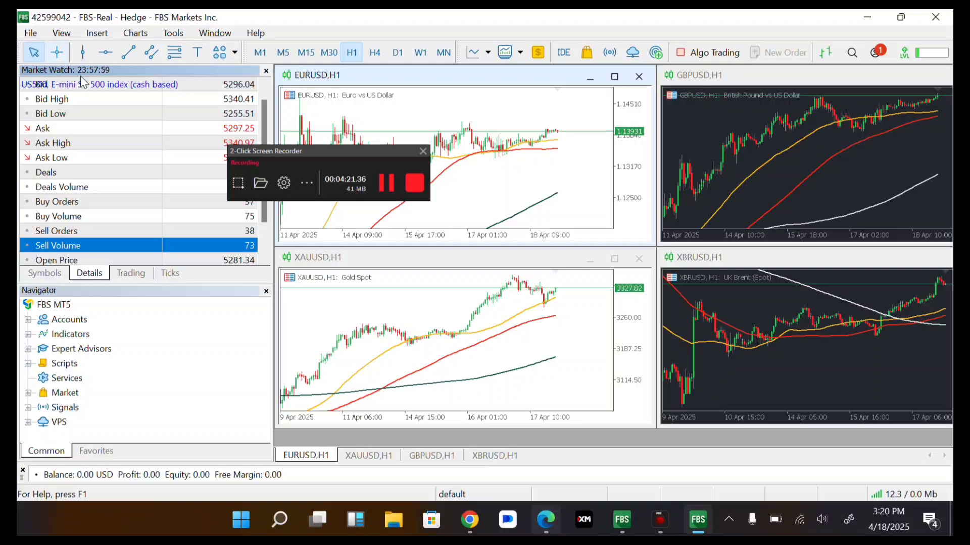
Activate the vertical line tool and slightly reduce the height of the Market Watch above the Navigator.
key("ctrl+f")
left_click(82, 52)
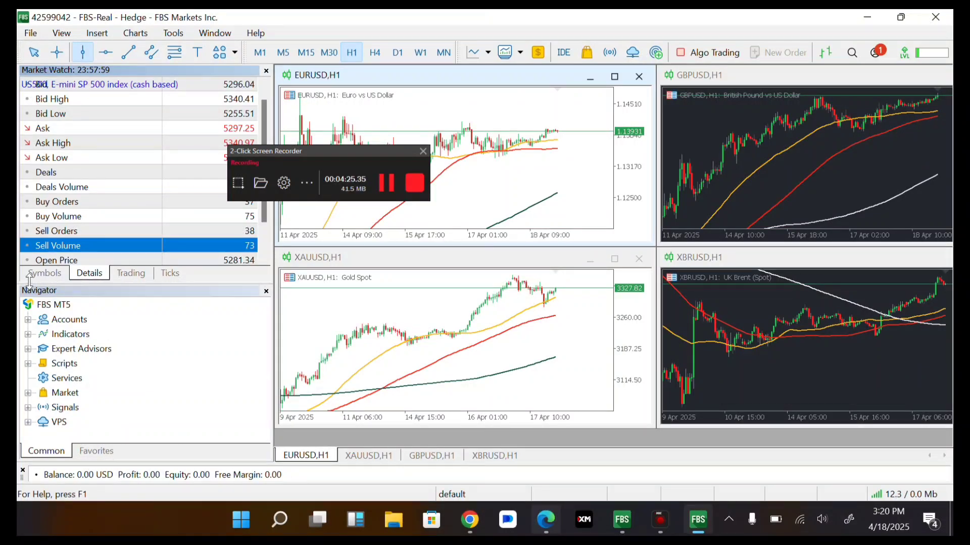
left_click_drag(30, 281, 30, 274)
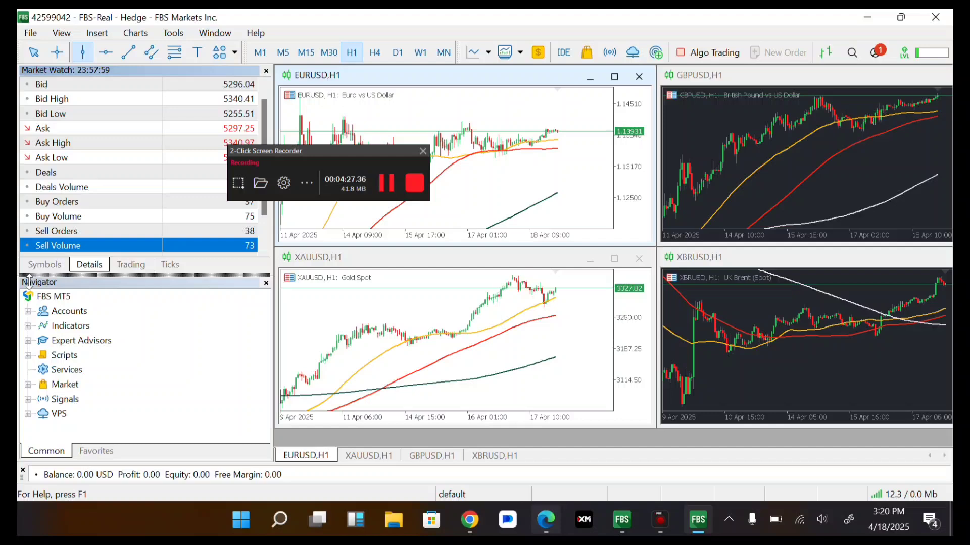